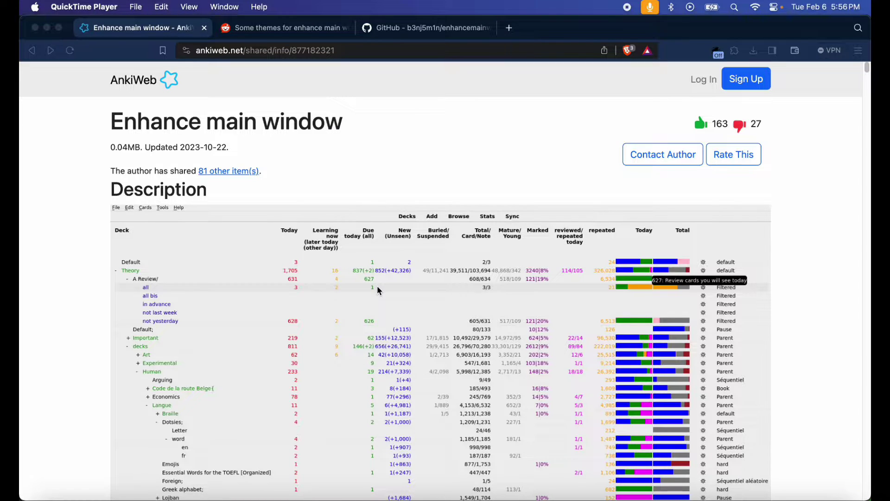
Copy the Enhance main window add-on code 877182321 from AnkiWeb's Download section
scroll(377, 286, "down", 5)
scroll(380, 298, "up", 4)
scroll(380, 298, "up", 3)
scroll(413, 405, "down", 15)
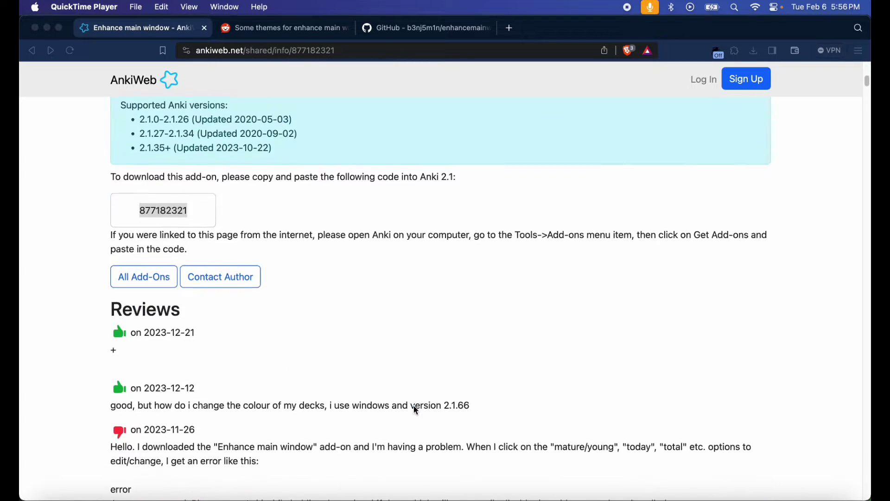
scroll(413, 408, "up", 2)
double_click(168, 288)
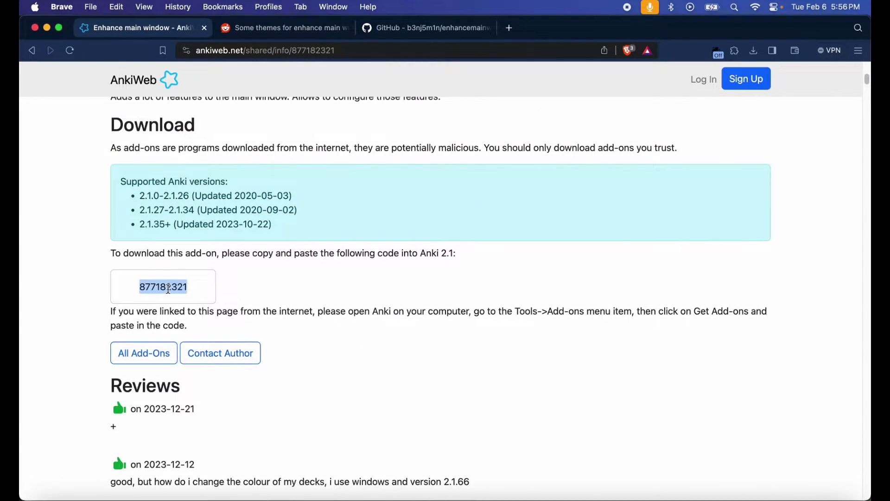
key("super+c")
In Anki, install add-on code 877182321 through Tools > Add-ons > Get Add-ons
left_click(627, 487)
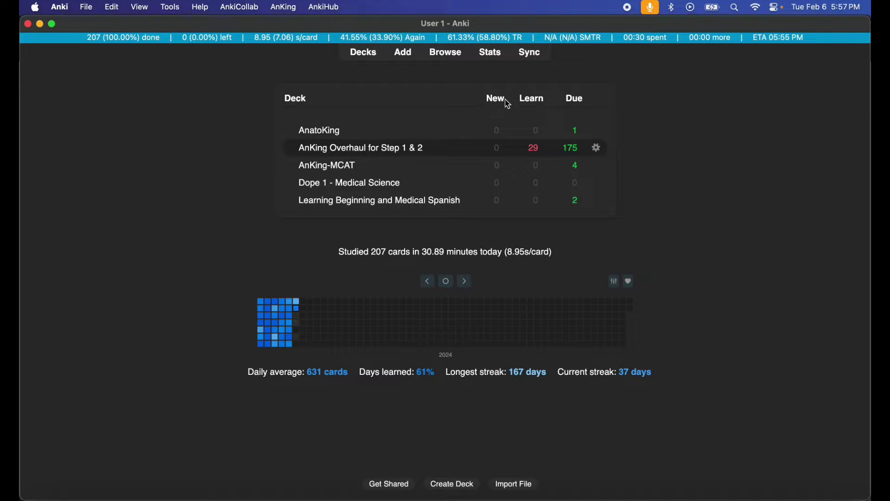
left_click(176, 5)
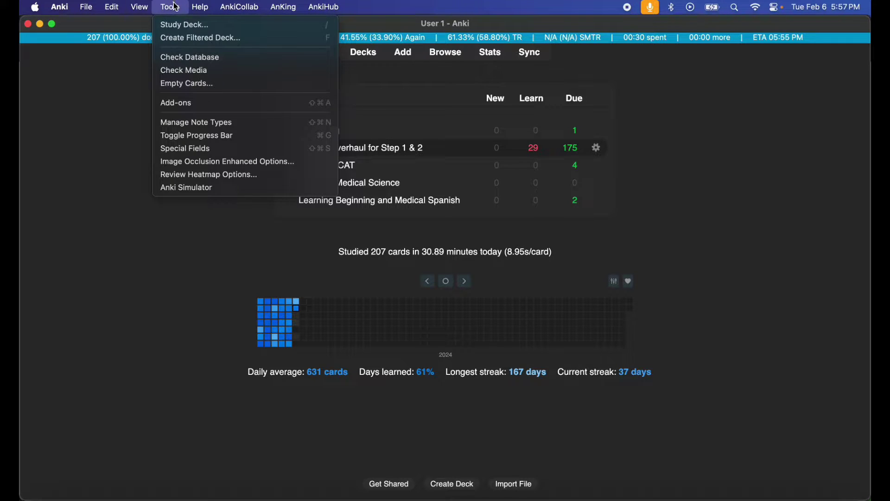
left_click(180, 103)
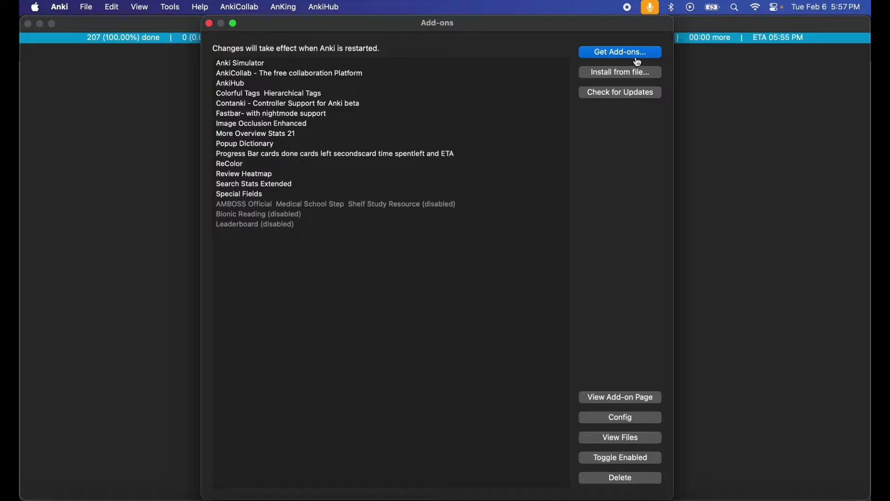
left_click(637, 60)
key("super+v")
left_click(506, 302)
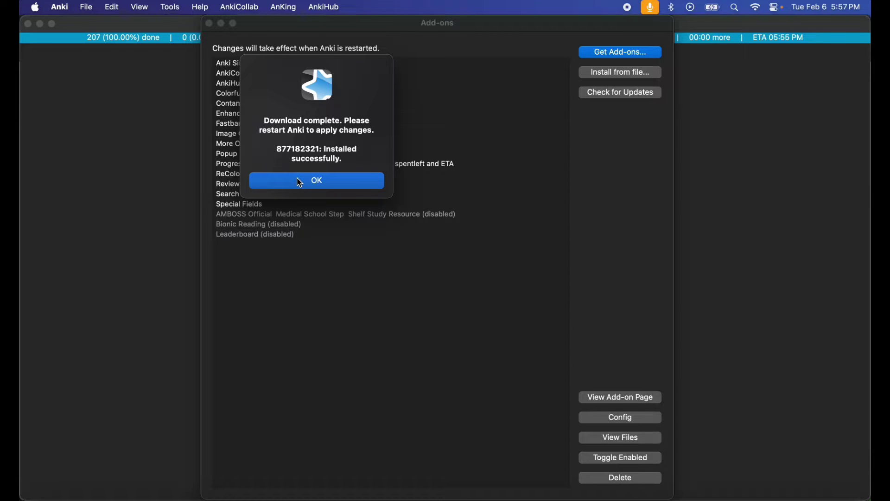
Dismiss the install-complete message, close the Add-ons window and refocus Anki's main window
left_click(294, 182)
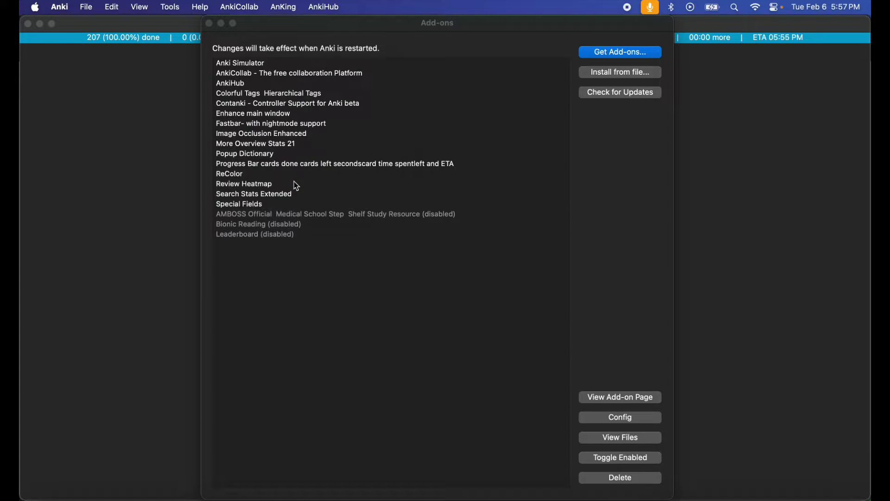
left_click(209, 24)
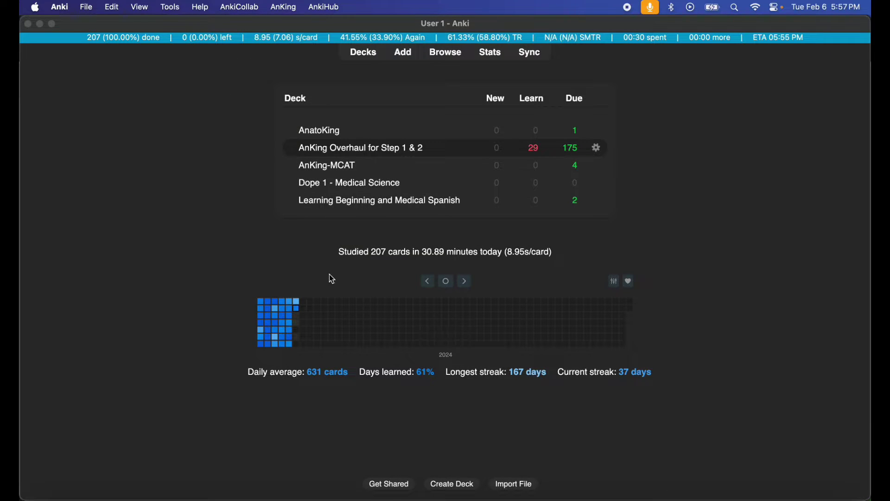
left_click(262, 286)
Quit Anki and go to the Reddit post of Enhance main window themes
left_click(28, 24)
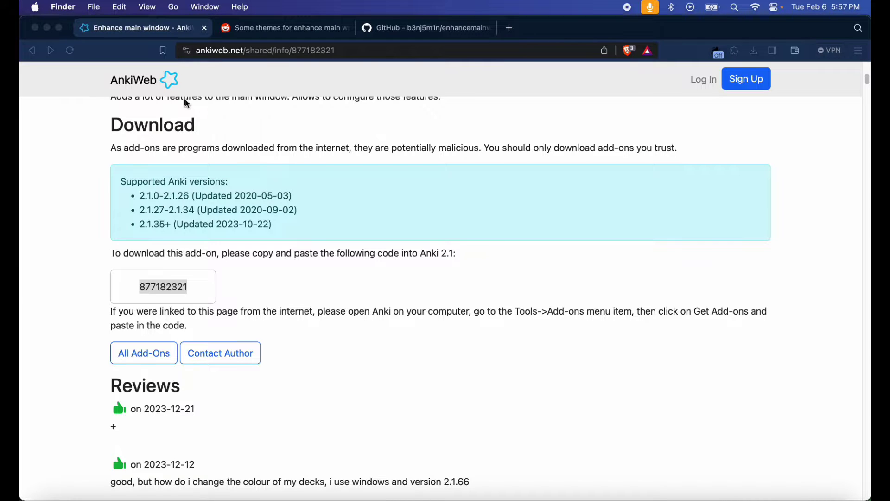
left_click(269, 29)
scroll(294, 149, "up", 15)
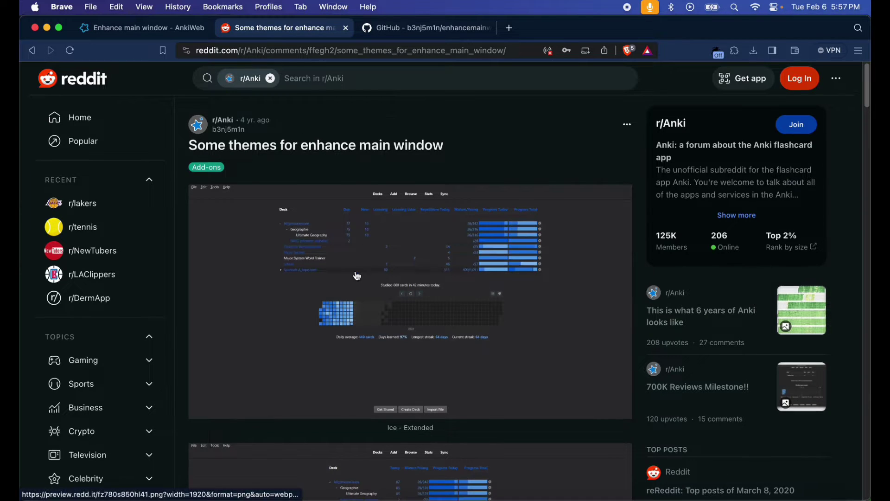
scroll(360, 176, "down", 1)
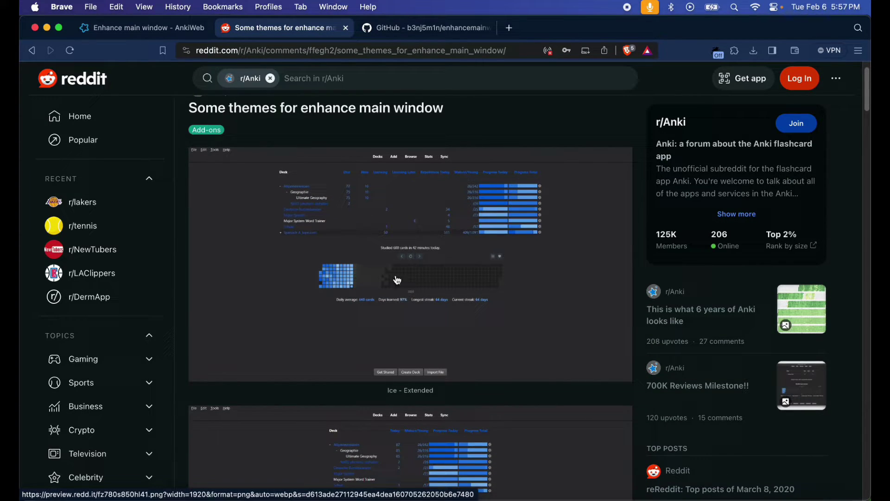
scroll(433, 246, "down", 5)
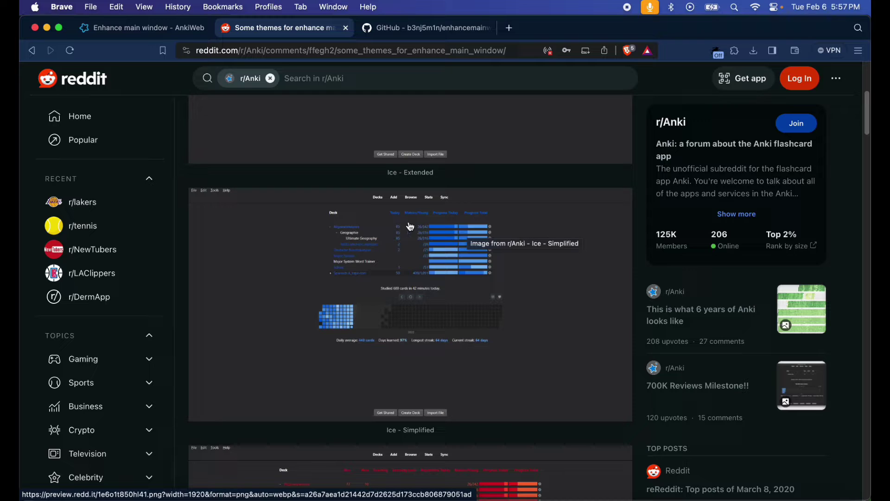
scroll(411, 226, "up", 4)
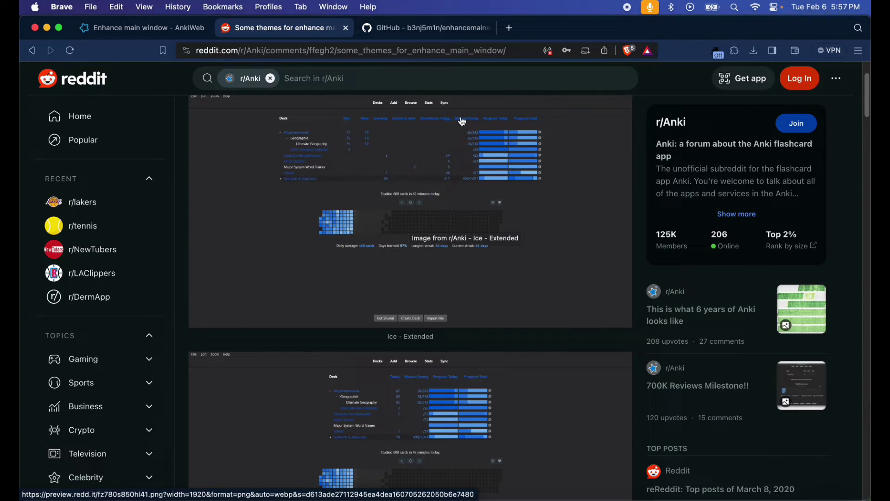
scroll(389, 283, "down", 4)
Scroll through the theme screenshots down to the list of theme config links
scroll(385, 355, "down", 9)
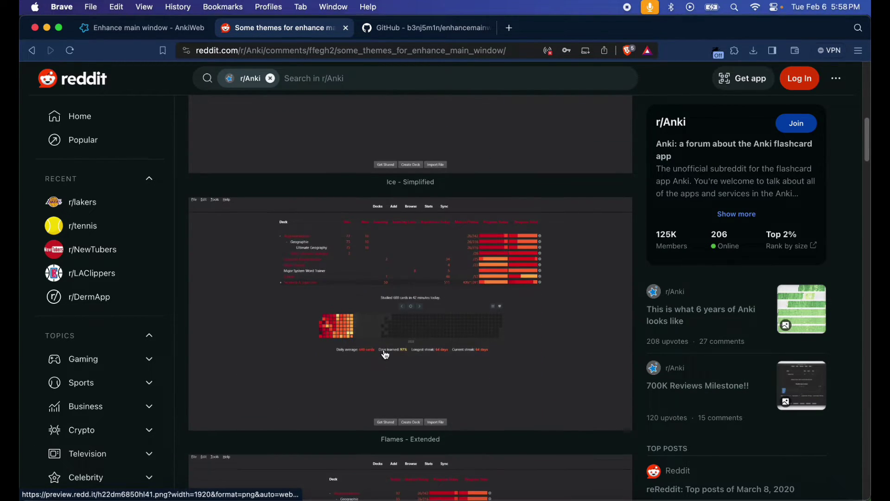
scroll(377, 449, "down", 9)
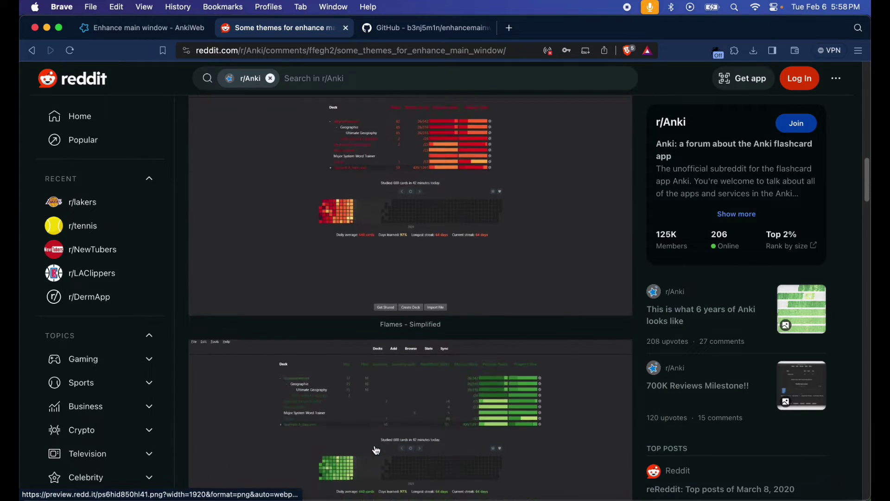
scroll(376, 450, "down", 10)
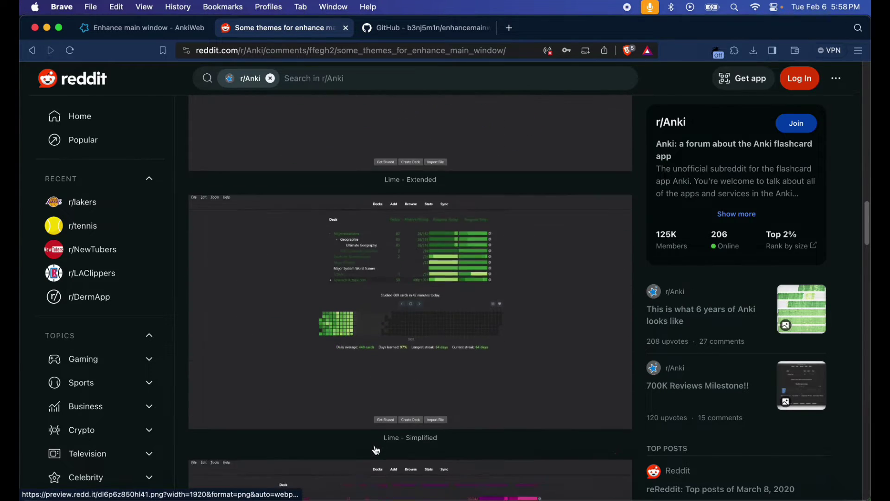
scroll(377, 450, "down", 8)
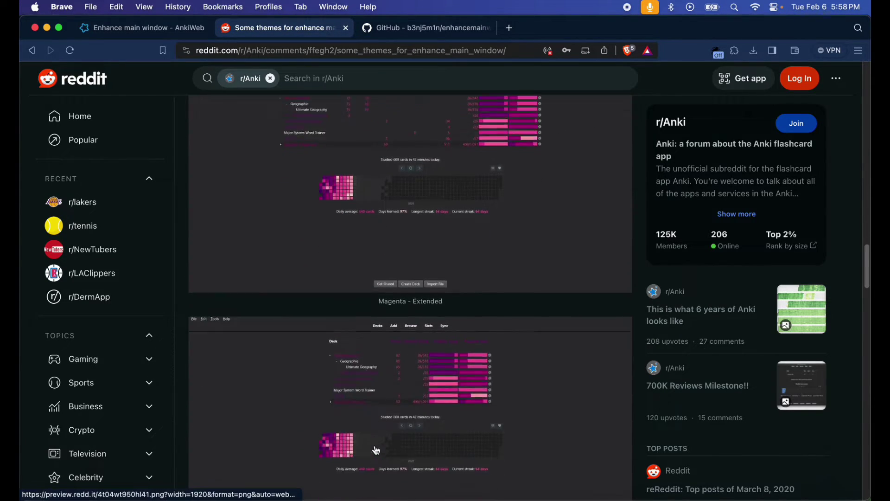
scroll(375, 445, "down", 7)
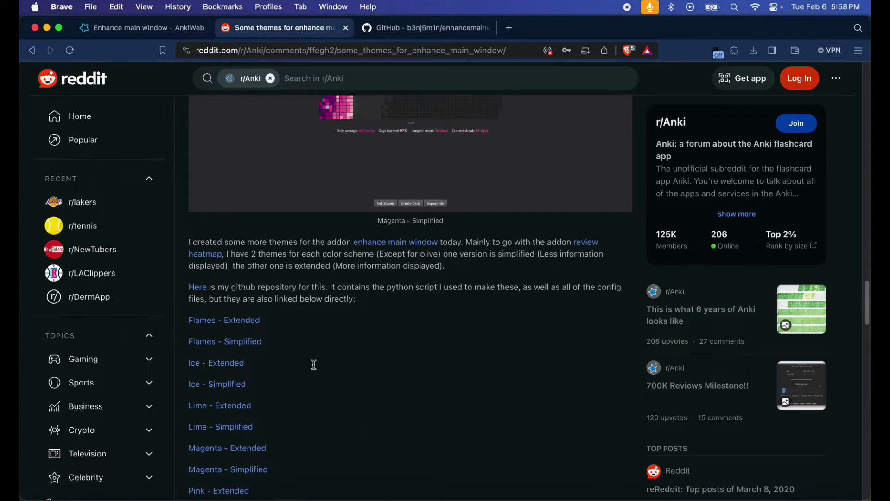
scroll(249, 339, "up", 20)
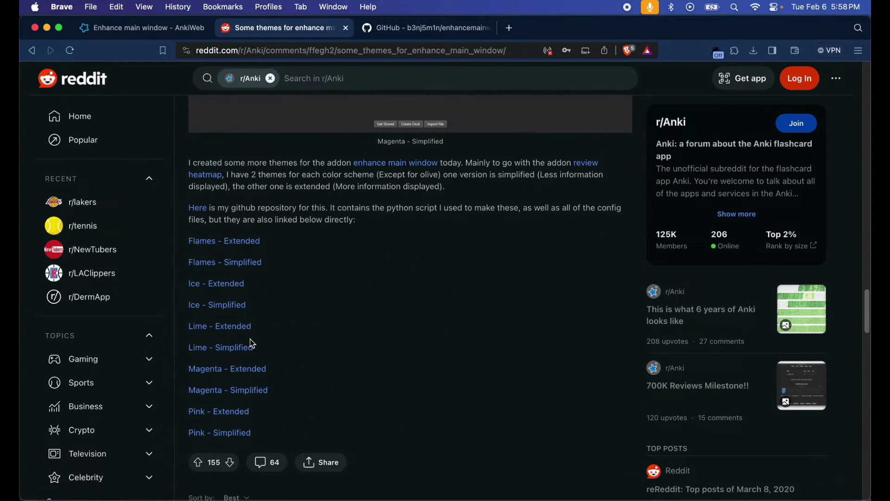
scroll(298, 264, "up", 10)
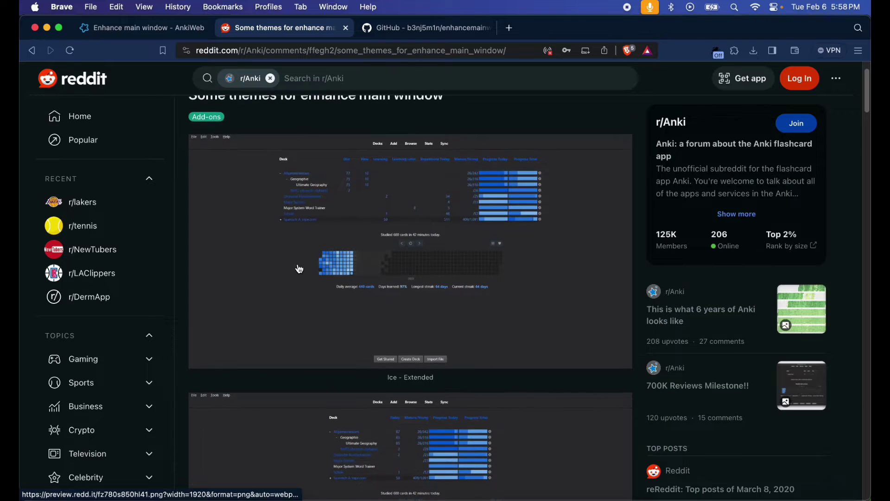
scroll(308, 264, "down", 15)
scroll(357, 256, "down", 18)
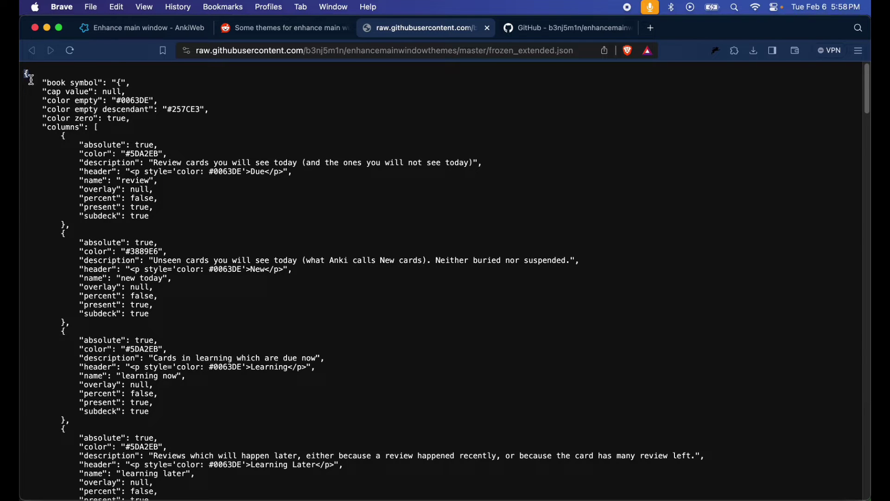
Select the entire raw frozen_extended.json Ice Extended config and return to Anki
left_click_drag(25, 75, 140, 500)
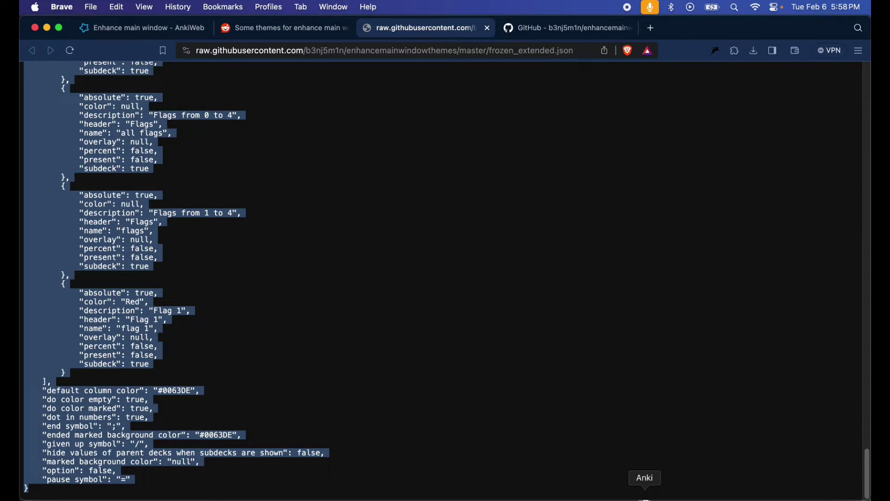
left_click(645, 497)
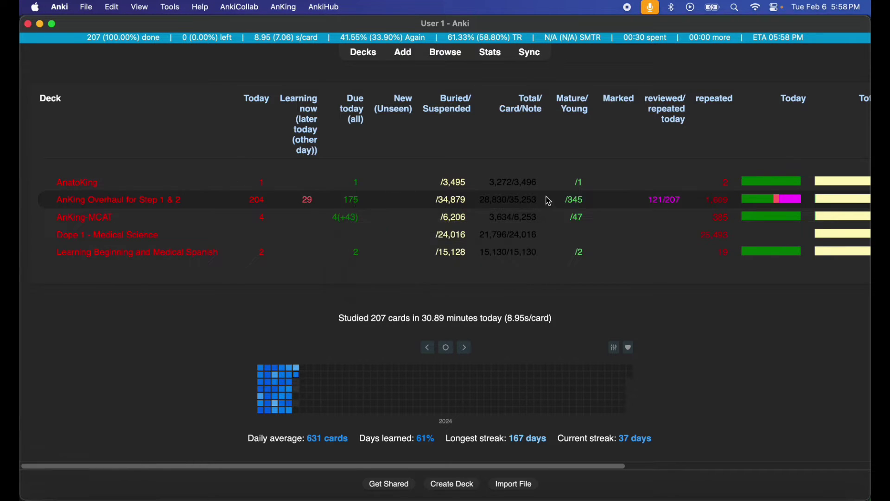
Replace the Enhance main window add-on config with the Ice Extended JSON and save it
scroll(689, 219, "right", 5)
scroll(463, 294, "left", 5)
left_click(171, 7)
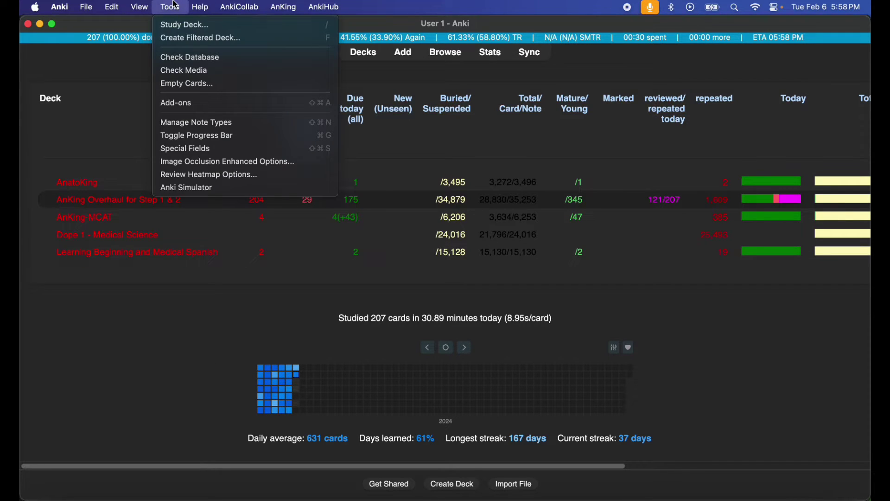
left_click(183, 102)
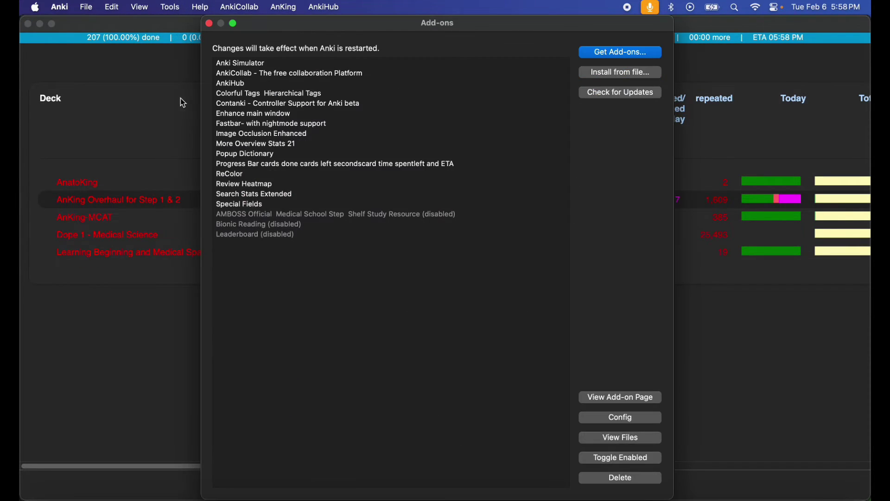
left_click(255, 115)
double_click(255, 115)
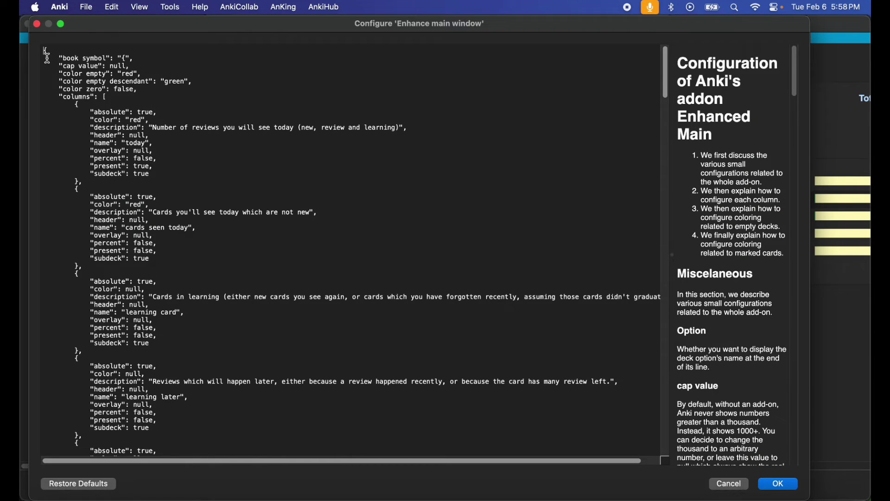
left_click_drag(44, 50, 46, 485)
key("super+v")
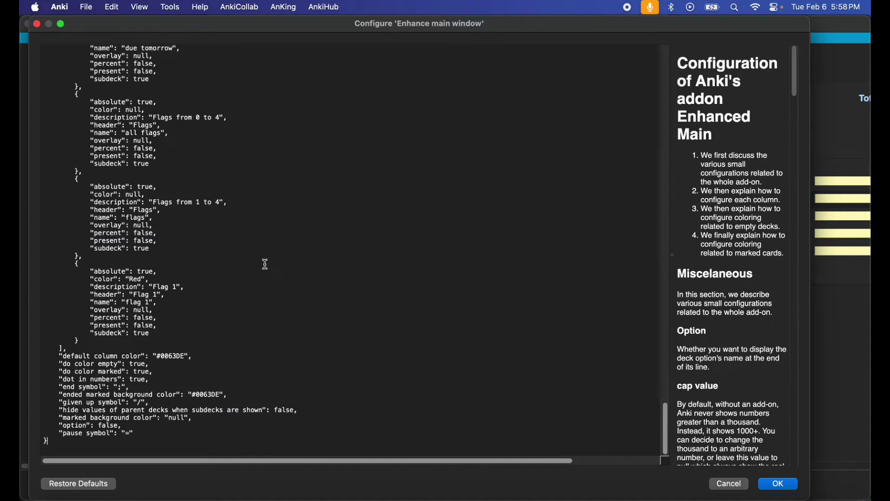
left_click(778, 484)
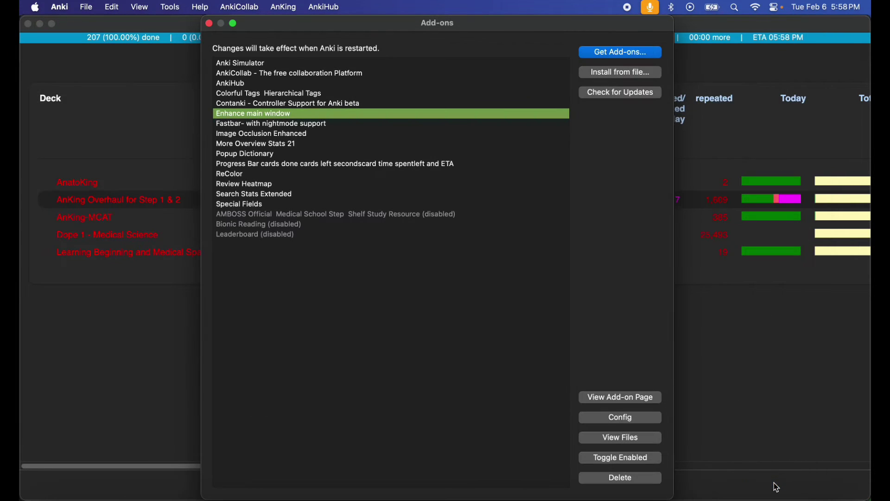
Close the Add-ons window, quit Anki and reopen it to load the Ice Extended theme
left_click(209, 23)
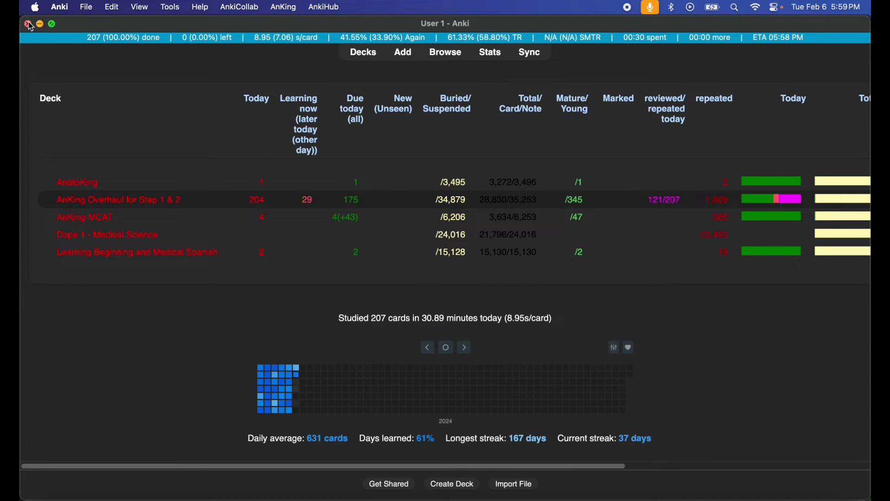
left_click(27, 24)
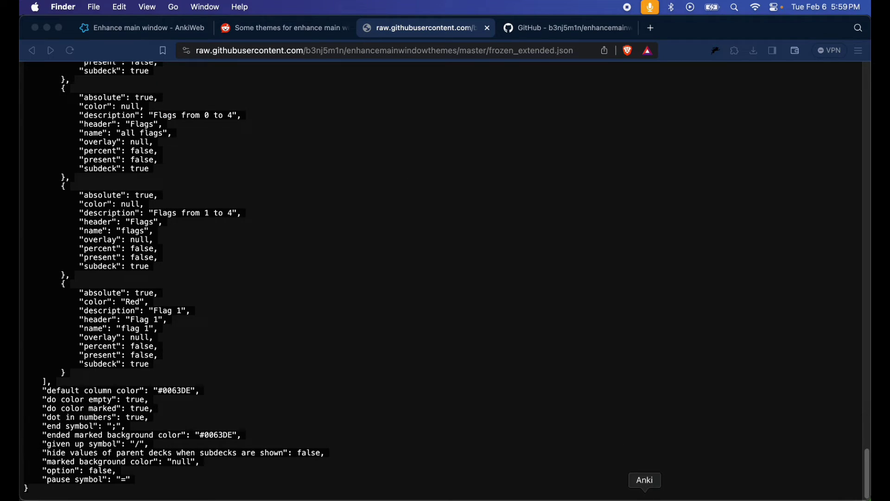
left_click(644, 496)
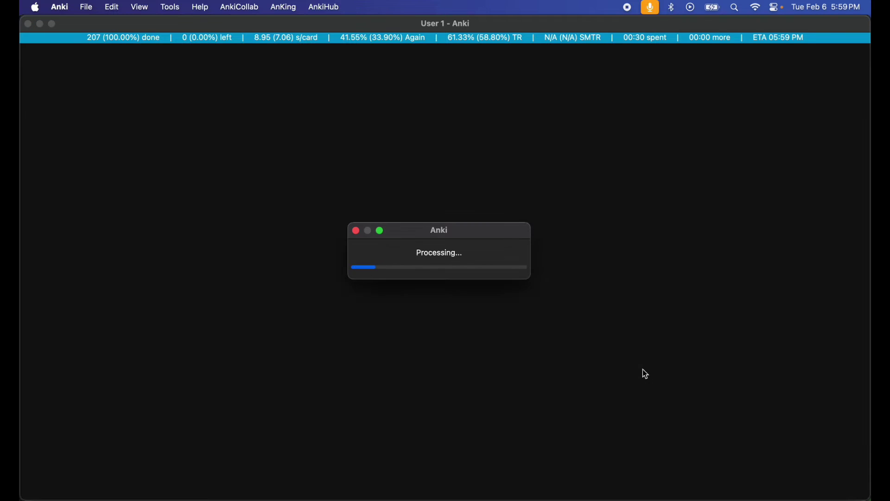